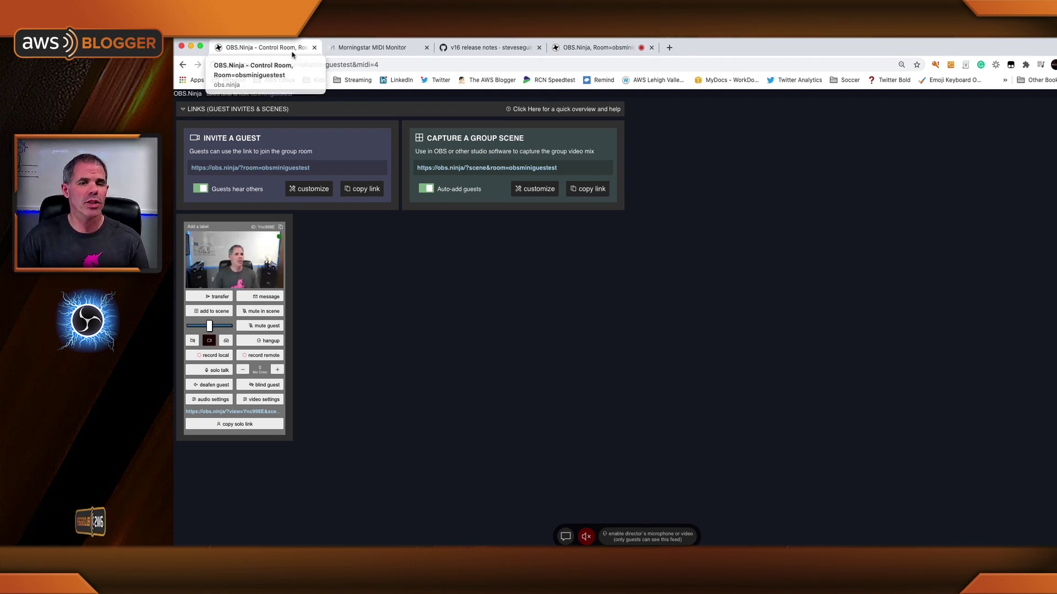
pyautogui.click(406, 65)
pyautogui.click(407, 65)
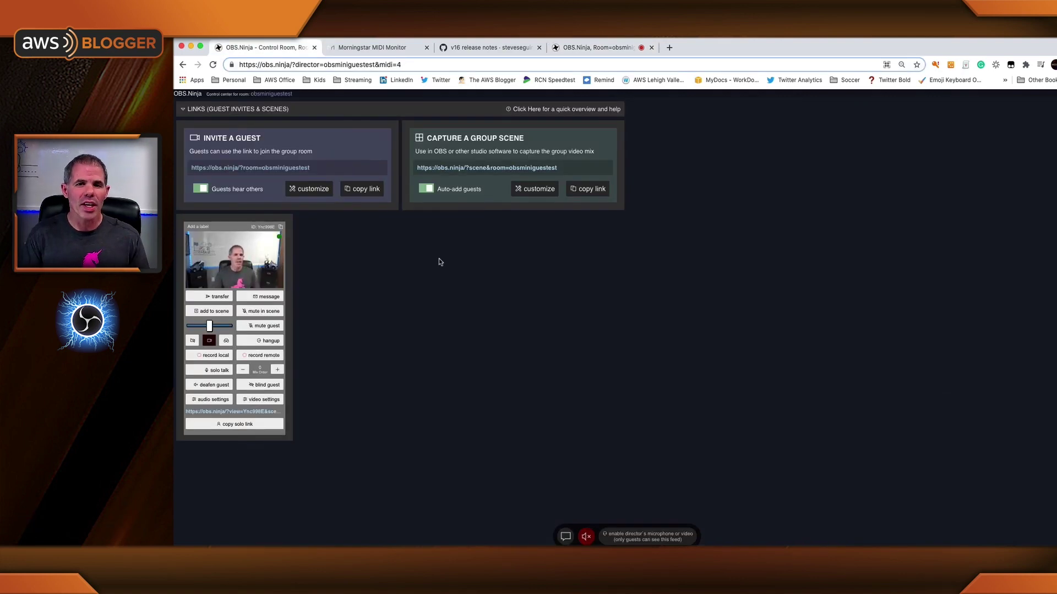
# - Show the v16 release notes table mapping midi=4 control-change values 0–5 to director guest actions
pyautogui.click(473, 49)
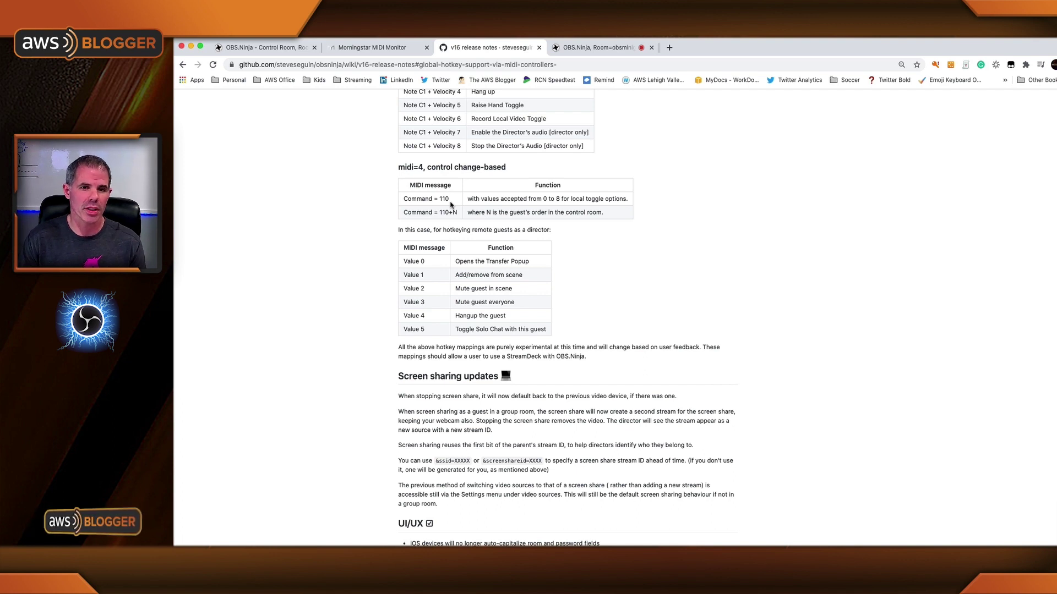
# - Check the empty Morningstar MIDI Monitor log, then return to the OBS.Ninja control room
pyautogui.click(372, 48)
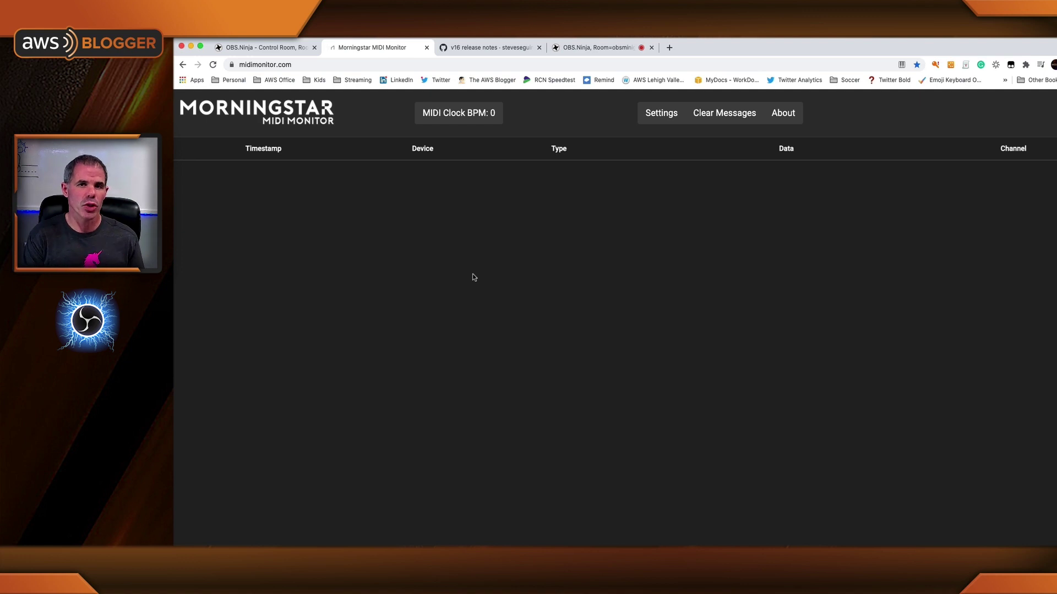
pyautogui.hotkey('ctrl', 'shift', 'Tab')
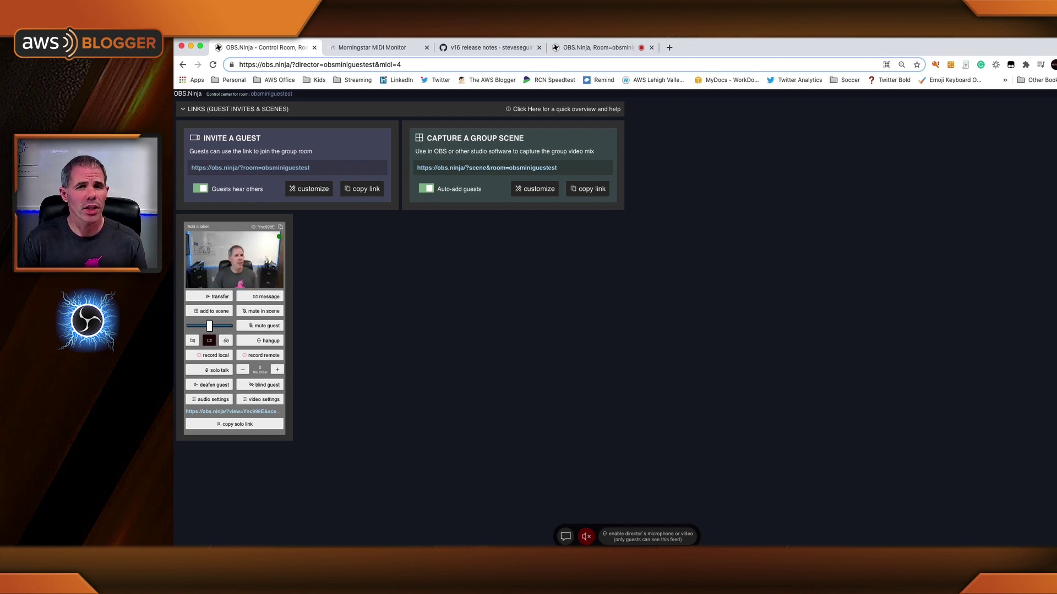
# - In Stream Deck, browse More Actions to find the installed Midi Button plugin
pyautogui.press('super+Tab')
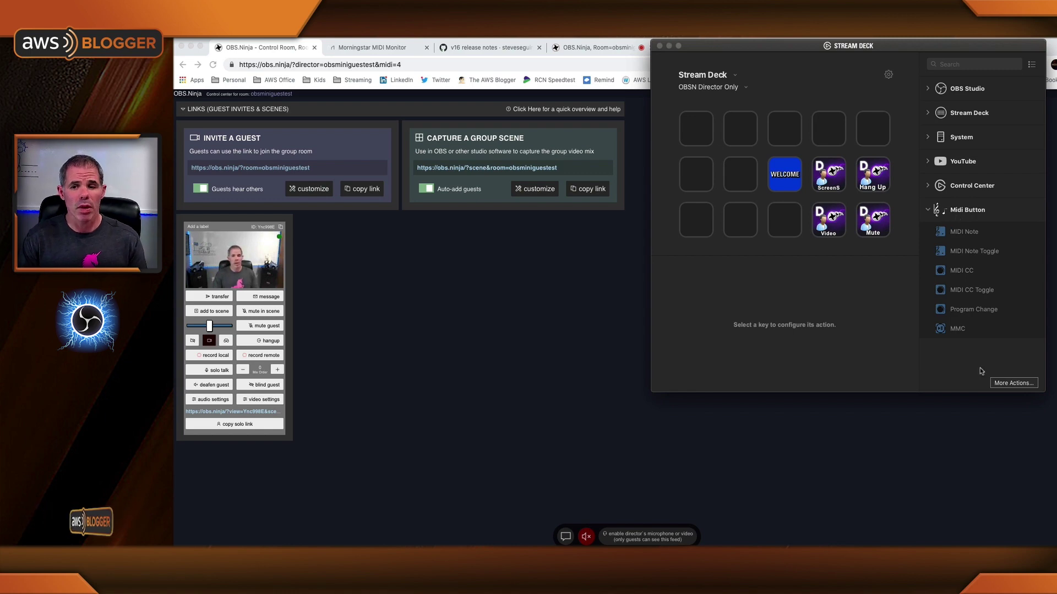
pyautogui.click(996, 385)
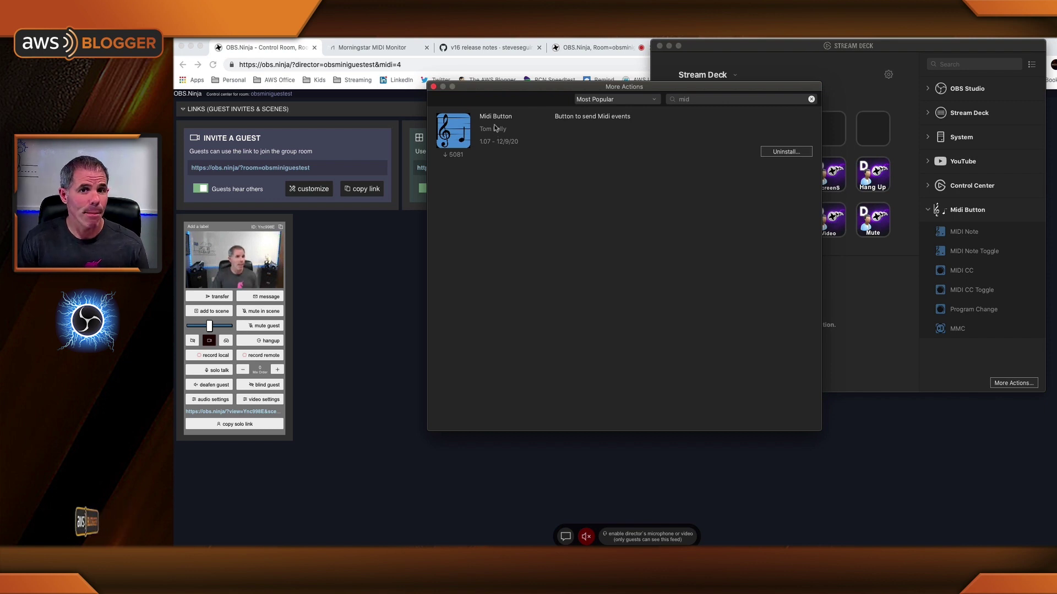
# - Close More Actions and place four Midi Button MIDI CC keys in the OBSN Director Only profile
pyautogui.click(434, 87)
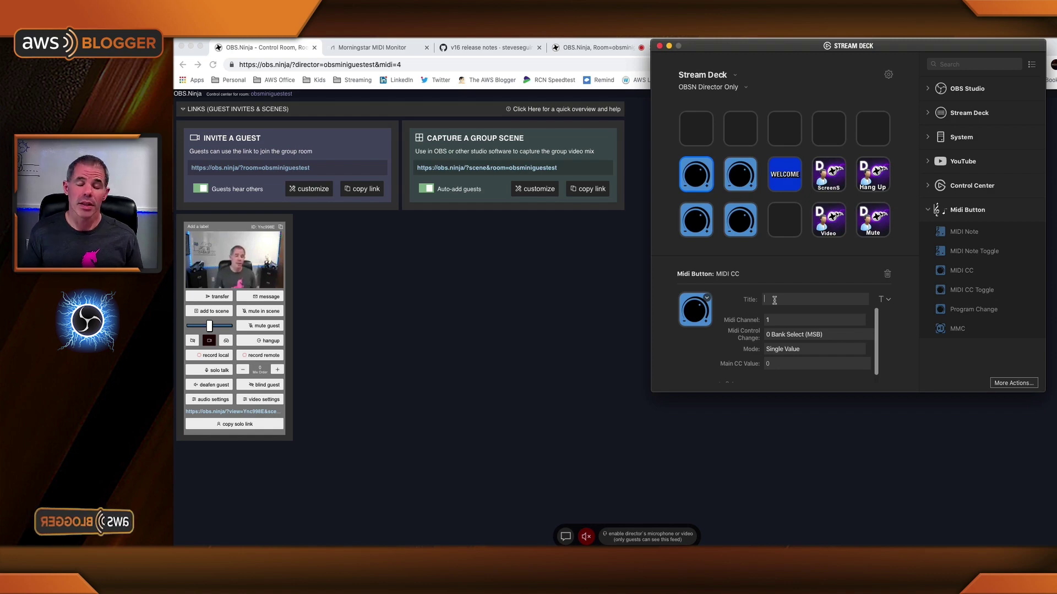
# - Title the first MIDI CC key 'Mute' and reduce its label font size to 13 pt
pyautogui.write('Mute')
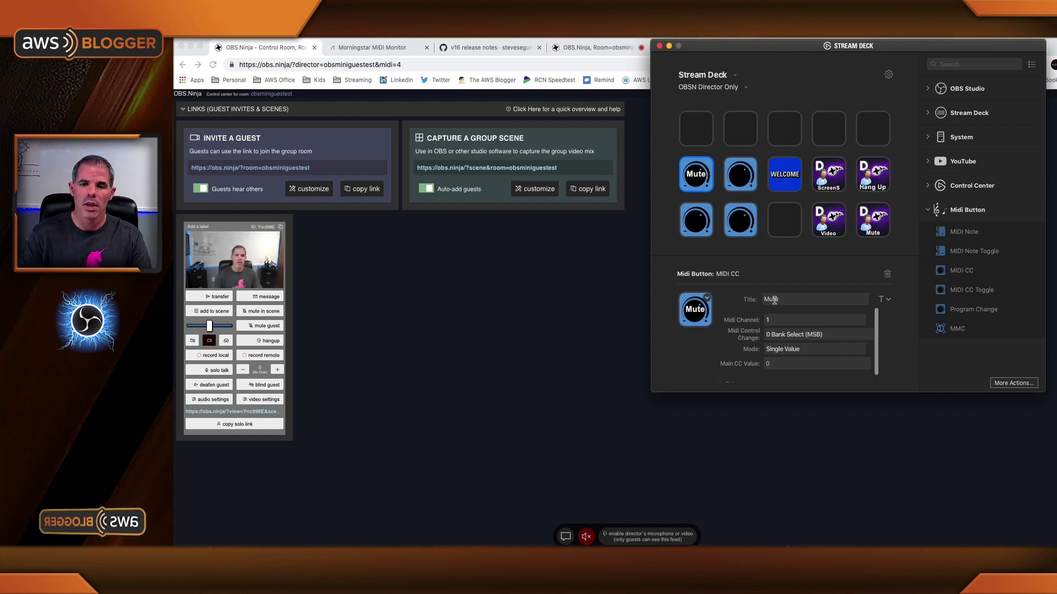
pyautogui.click(887, 299)
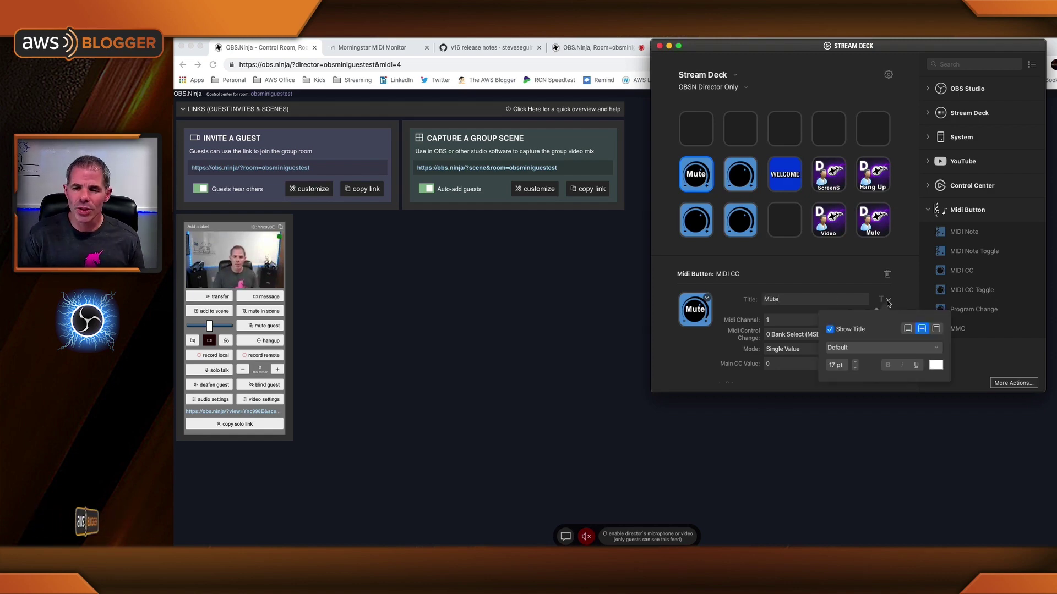
pyautogui.click(855, 368)
pyautogui.click(855, 368)
pyautogui.click(855, 368)
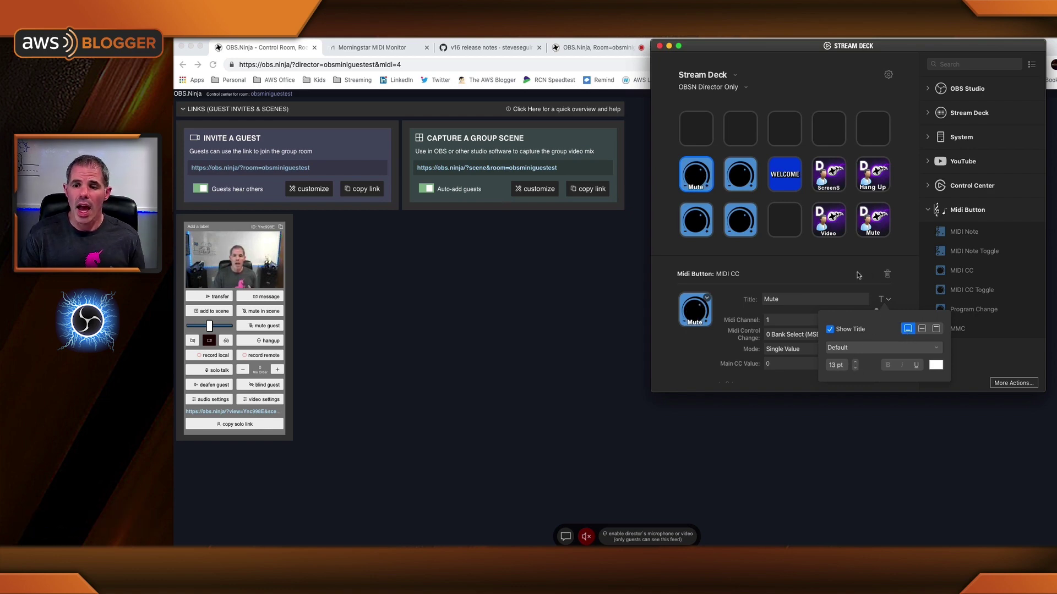
pyautogui.click(857, 275)
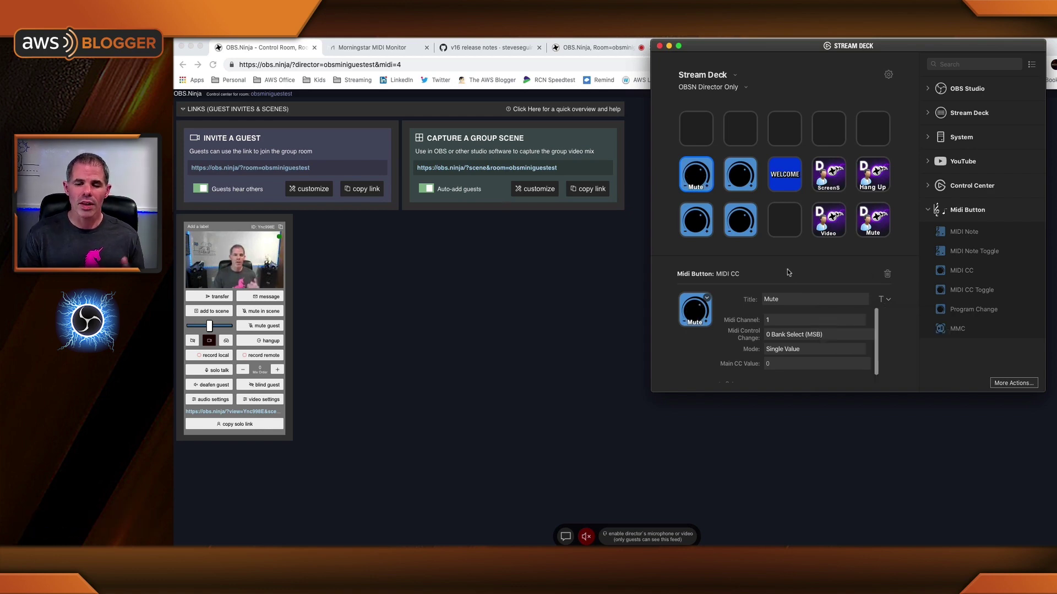
# - Set the Mute key's icon to the D-n-G OBSN Lightning.jpg image
pyautogui.click(707, 299)
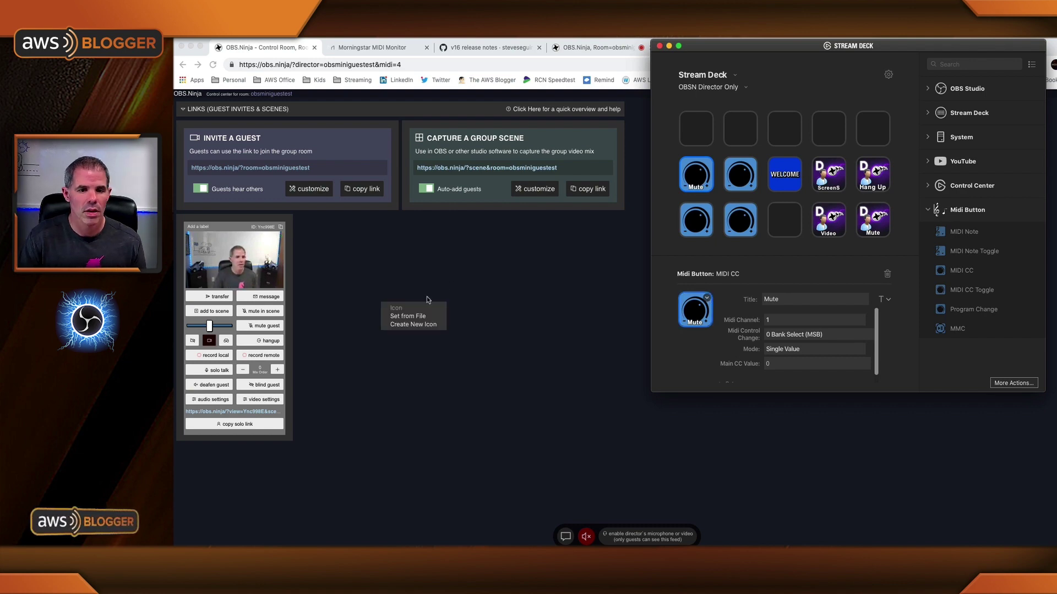
pyautogui.click(408, 316)
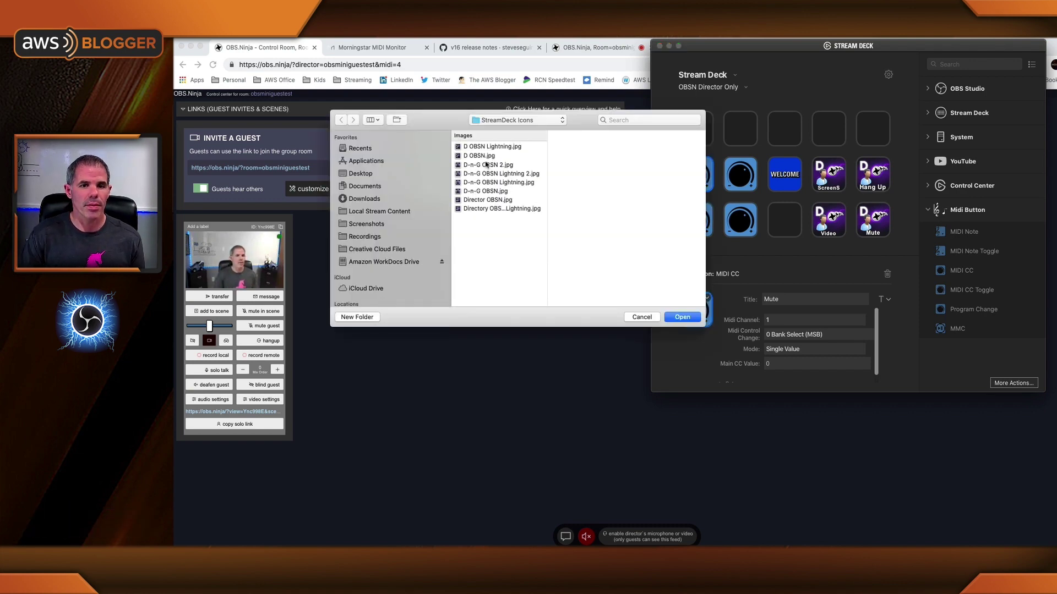
pyautogui.click(486, 175)
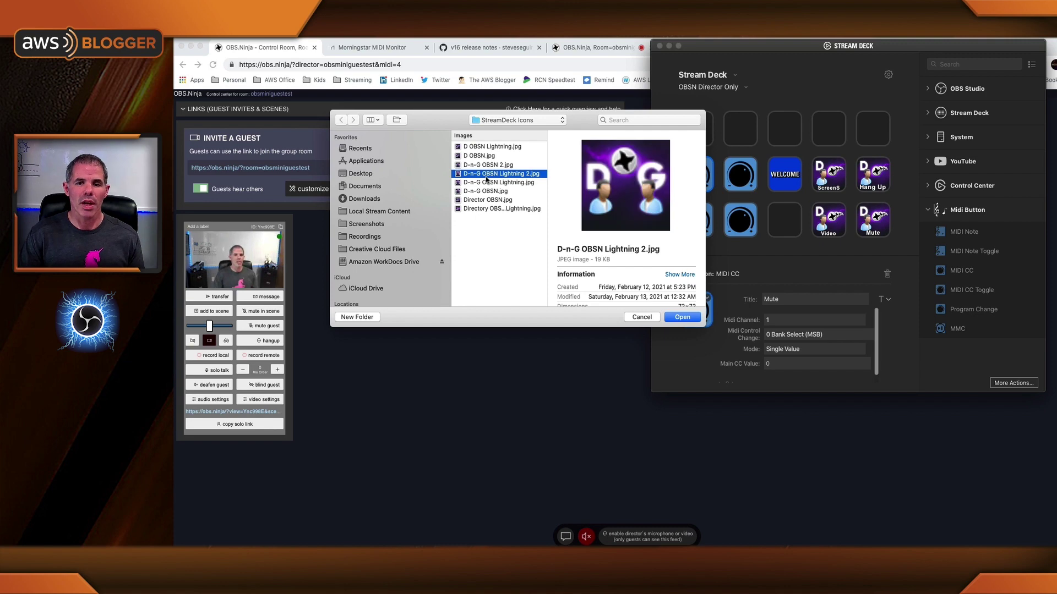
pyautogui.click(486, 185)
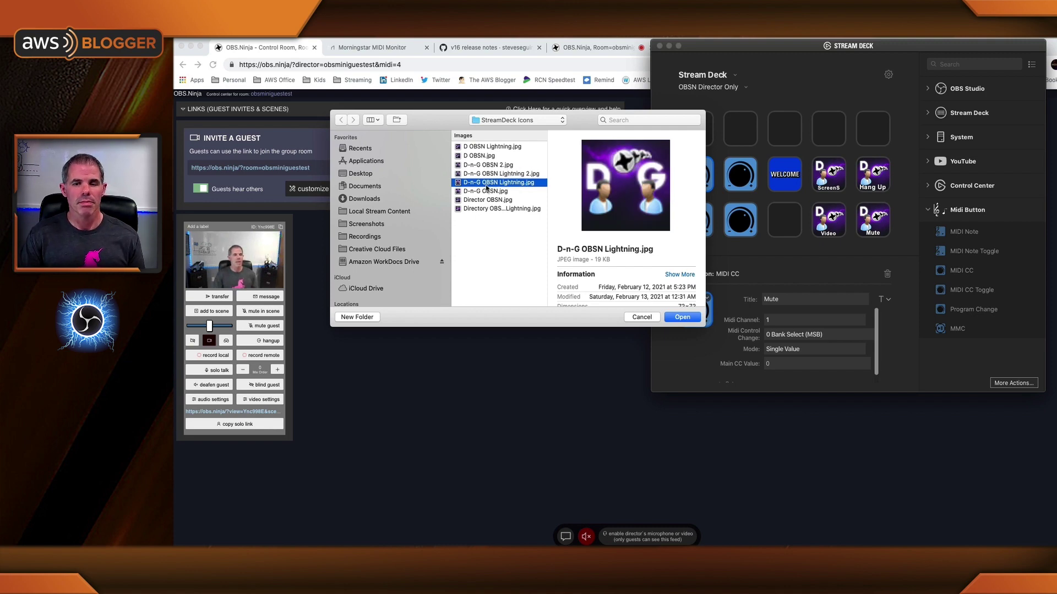
pyautogui.click(682, 317)
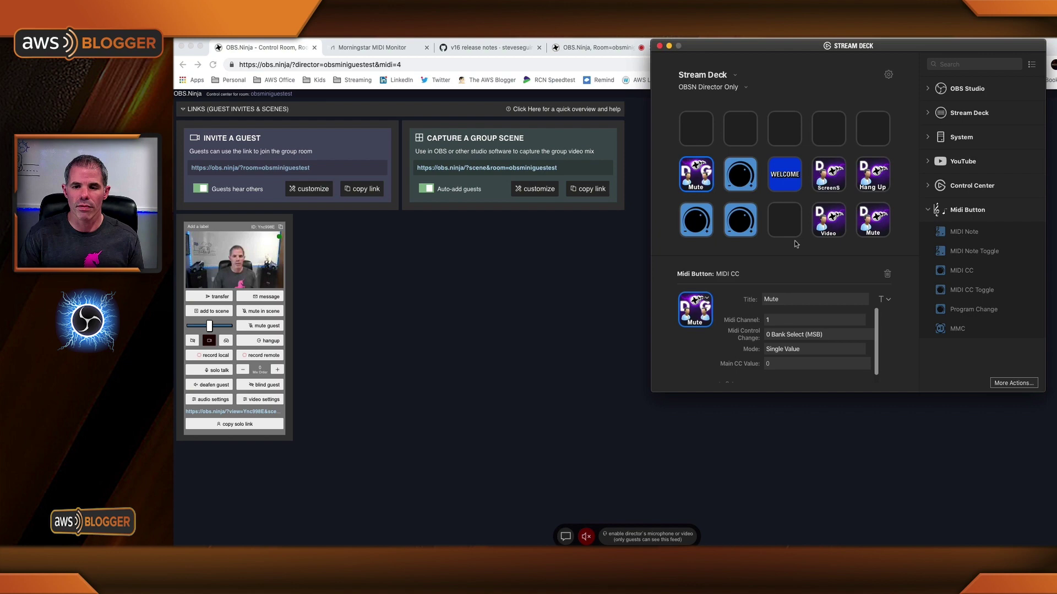
# - Choose control change 111 Undefined for the Mute key on channel 1
pyautogui.click(782, 323)
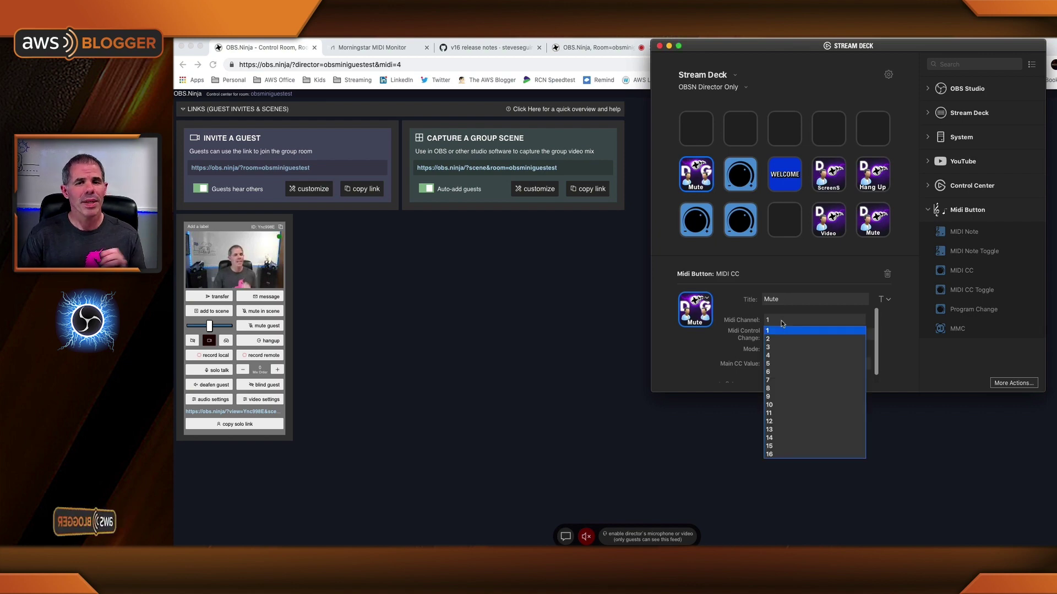
pyautogui.click(773, 331)
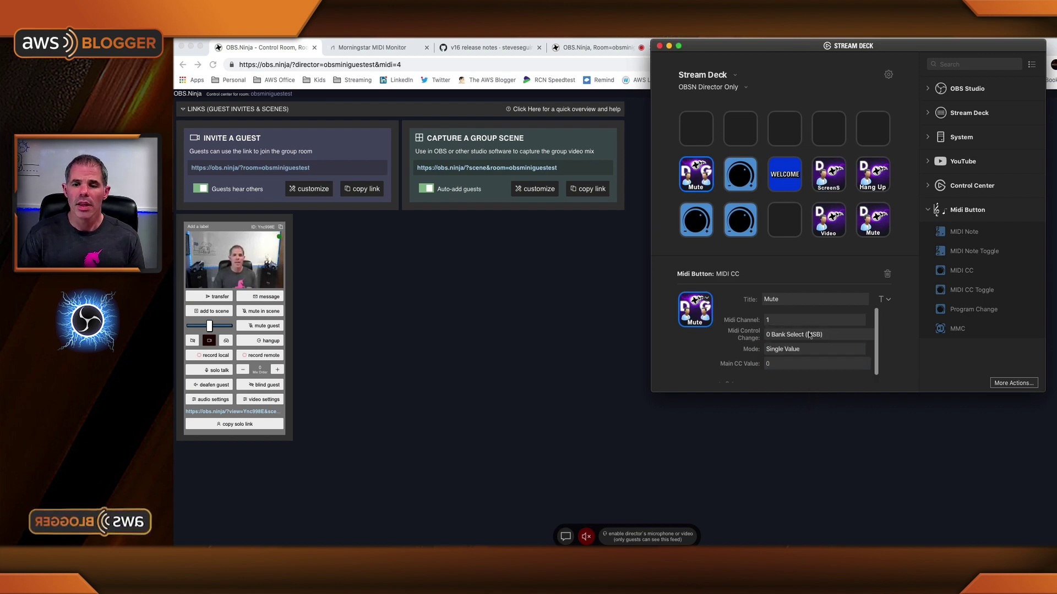
pyautogui.click(830, 337)
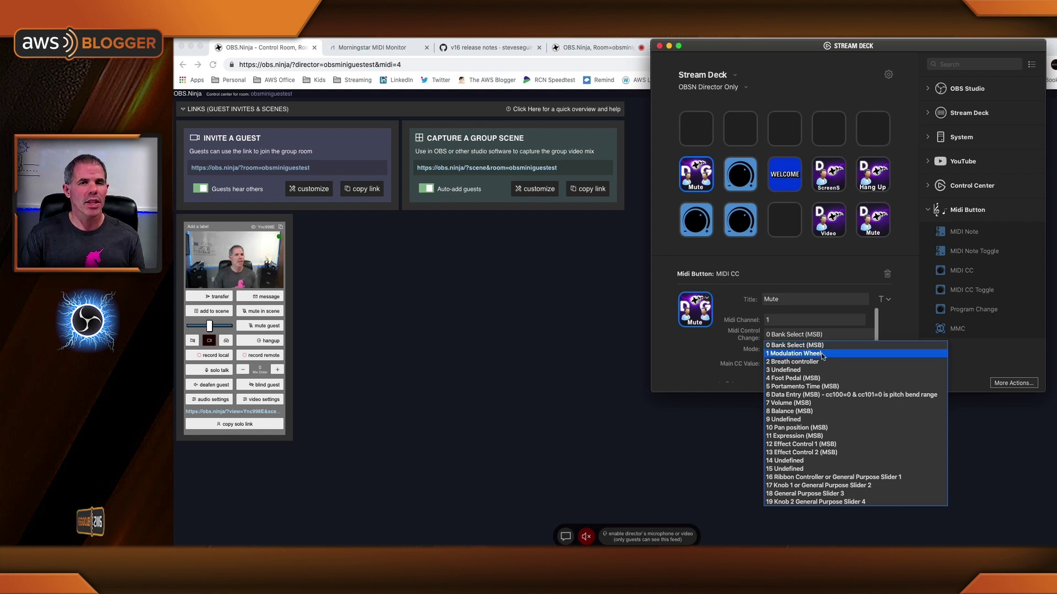
pyautogui.scroll(-10, 820, 386)
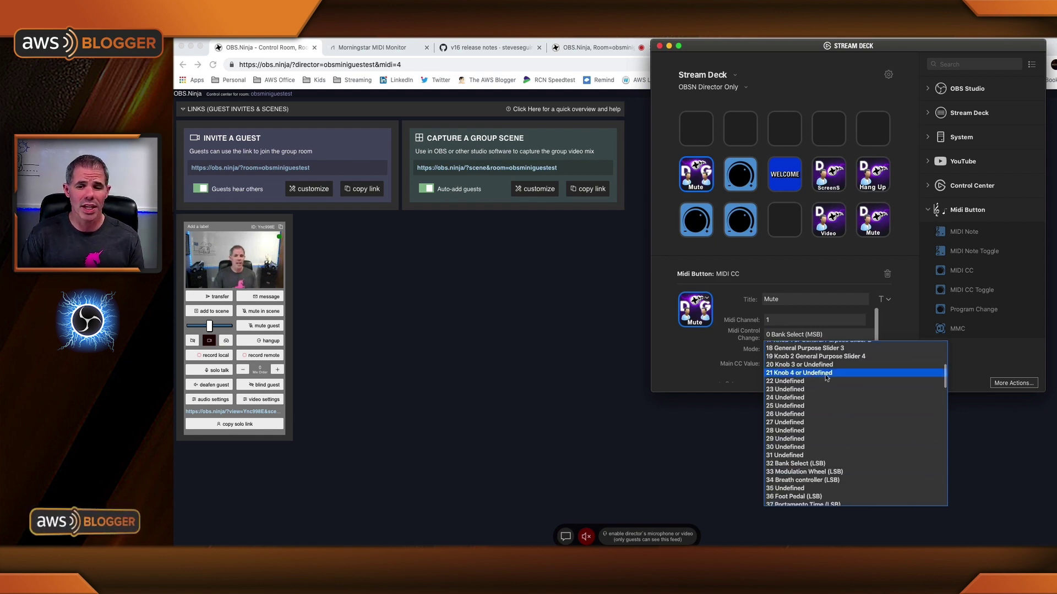
pyautogui.scroll(-20, 817, 410)
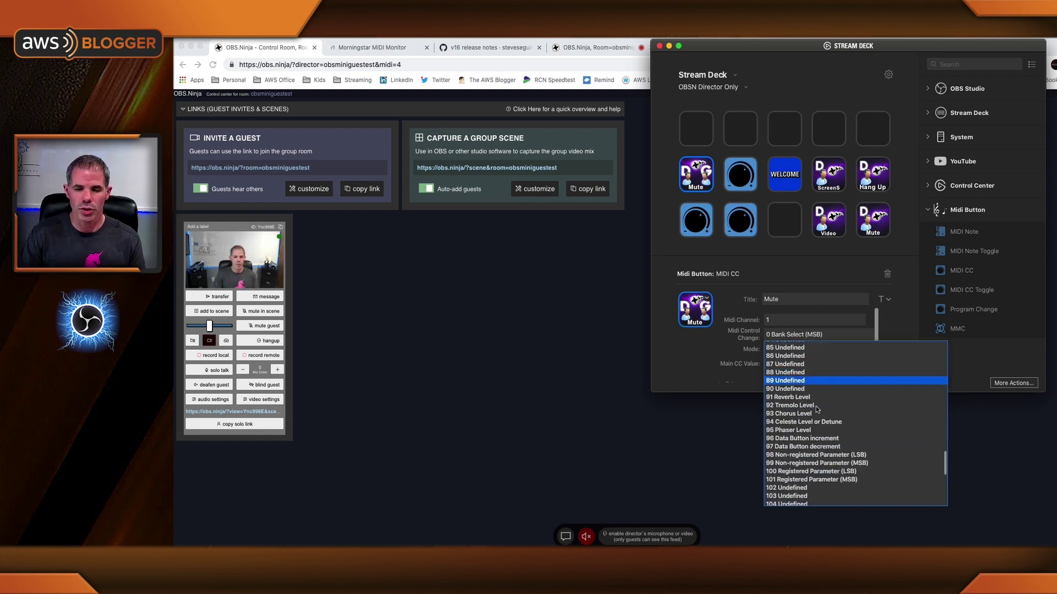
pyautogui.click(814, 445)
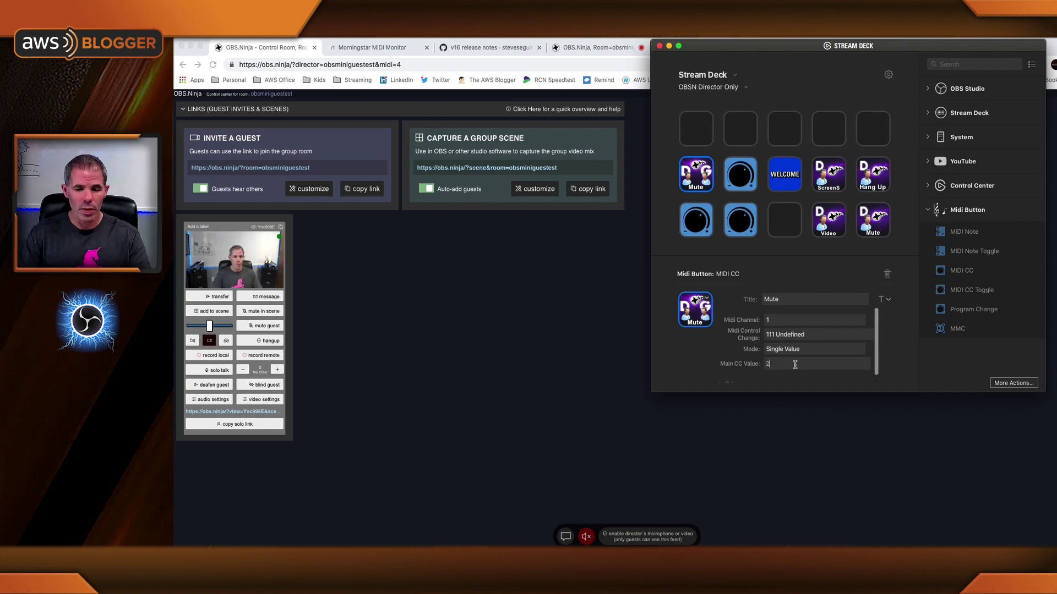
# - Set the Mute key's main CC value to 2, keeping CC 111
pyautogui.click(794, 365)
pyautogui.click(825, 336)
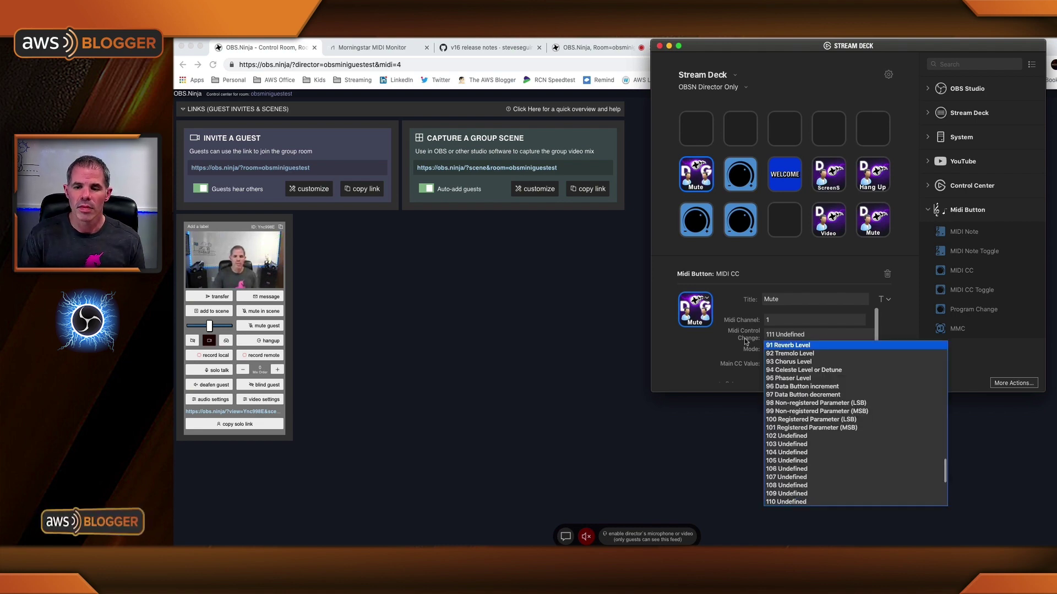
pyautogui.scroll(10, 790, 468)
pyautogui.scroll(-10, 789, 495)
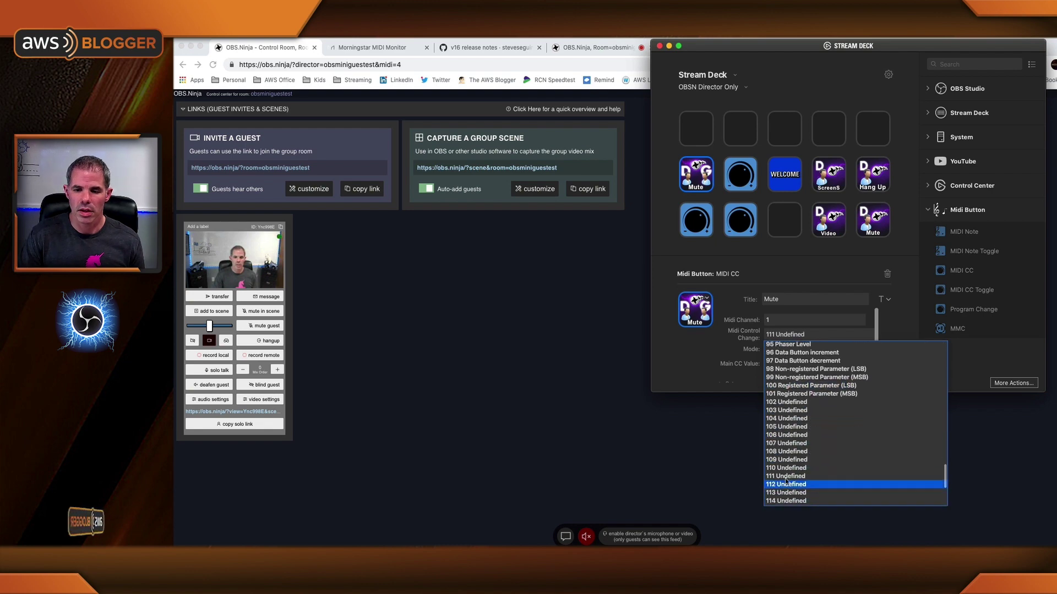
pyautogui.click(790, 479)
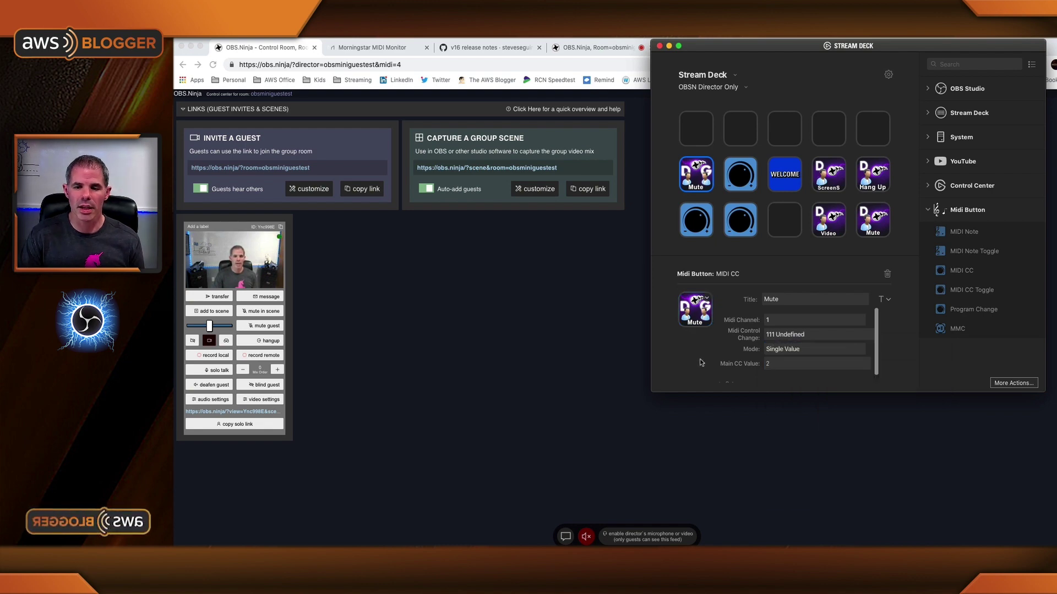
pyautogui.scroll(-1, 710, 370)
# - Expand the Mute key's Setup section to show Use Virtual Port with port name StreamDeck
pyautogui.click(722, 378)
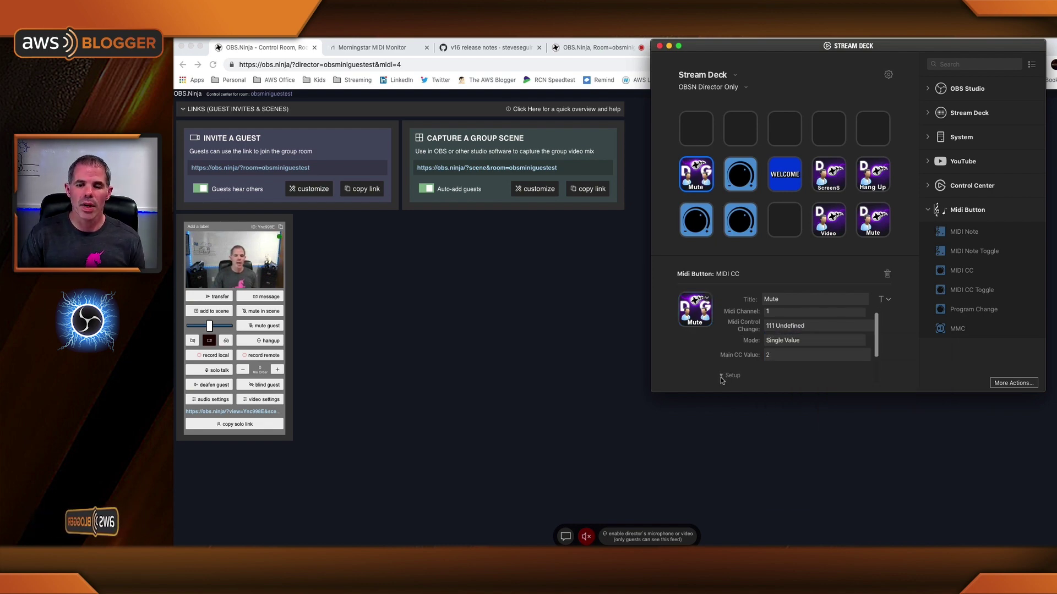
pyautogui.scroll(-5, 755, 376)
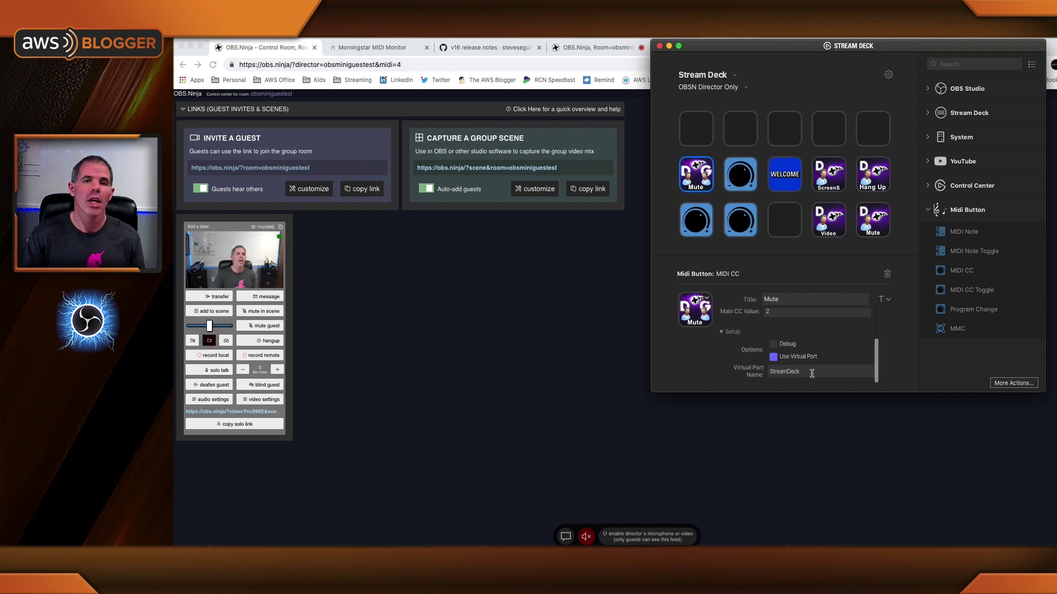
# - Bring the OBS.Ninja control room, with &midi=4 in its URL, in front of Stream Deck
pyautogui.click(559, 298)
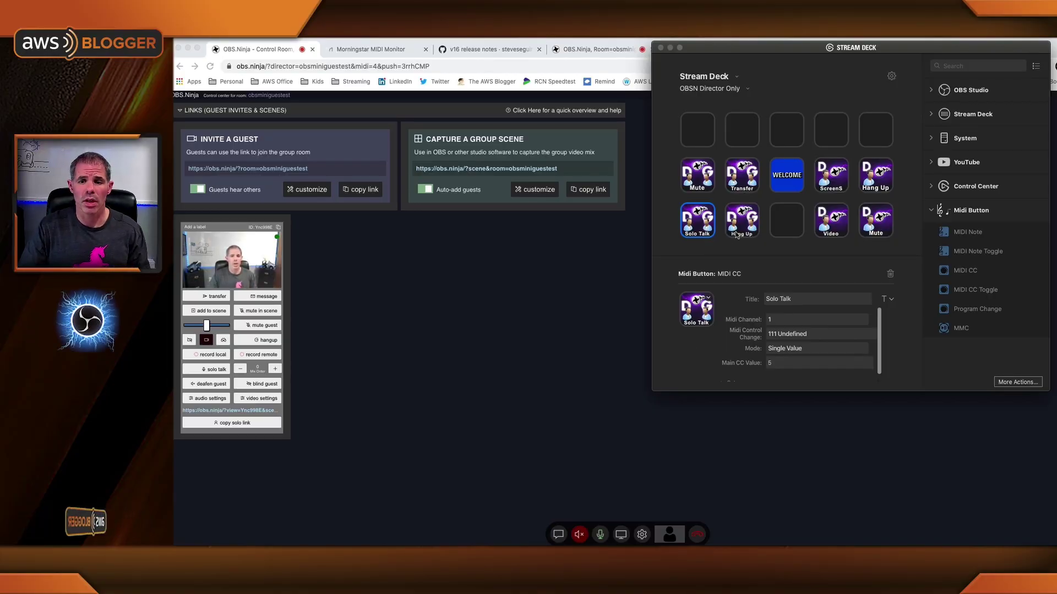
# - Inspect the Transfer, Solo Talk and Hang Up keys: CC 111 with values 0, 5 and 4
pyautogui.click(741, 181)
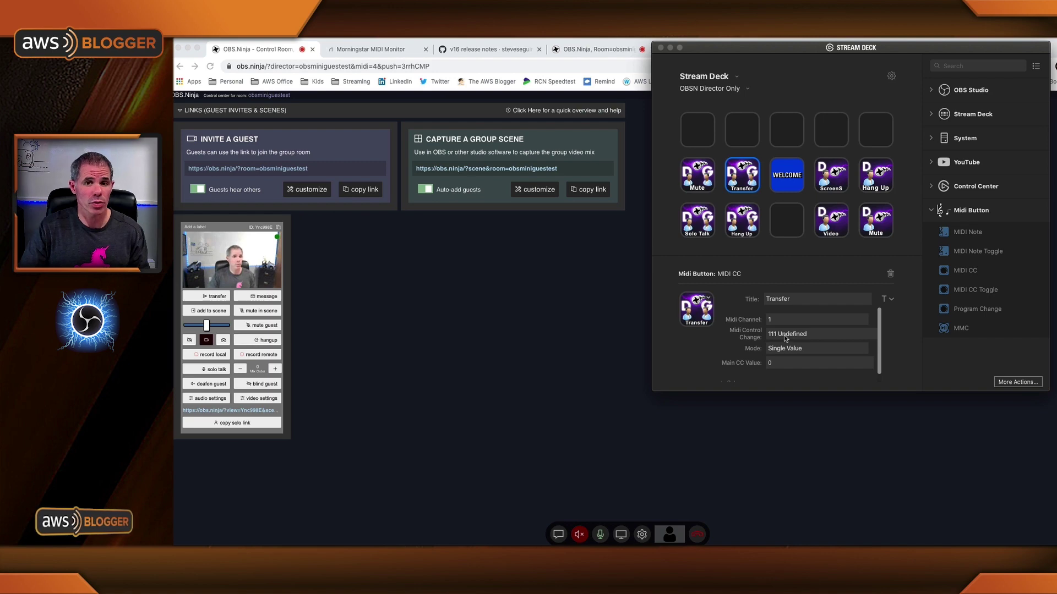
pyautogui.click(693, 228)
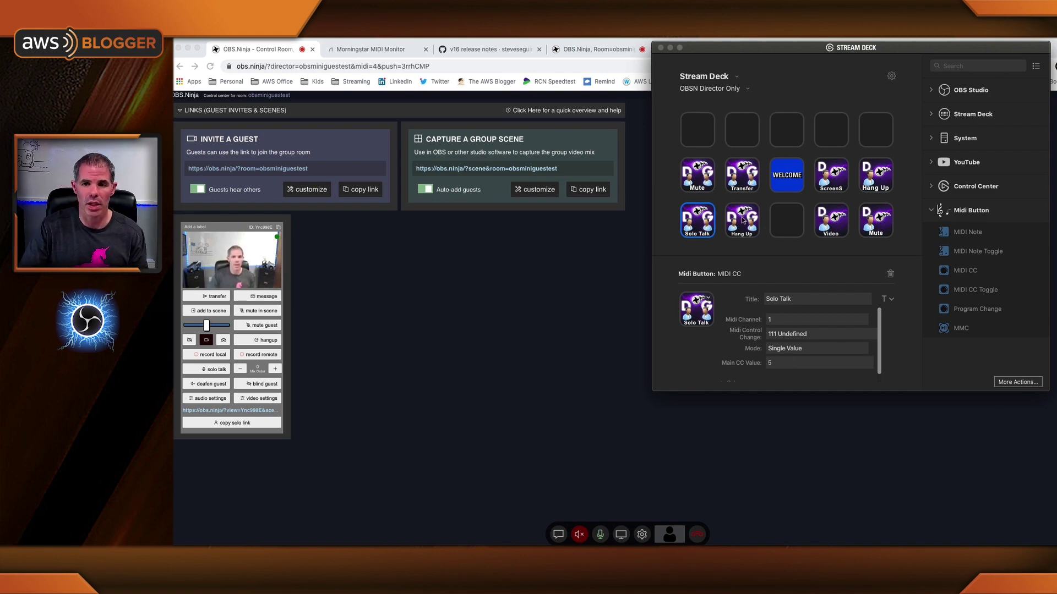
pyautogui.click(752, 234)
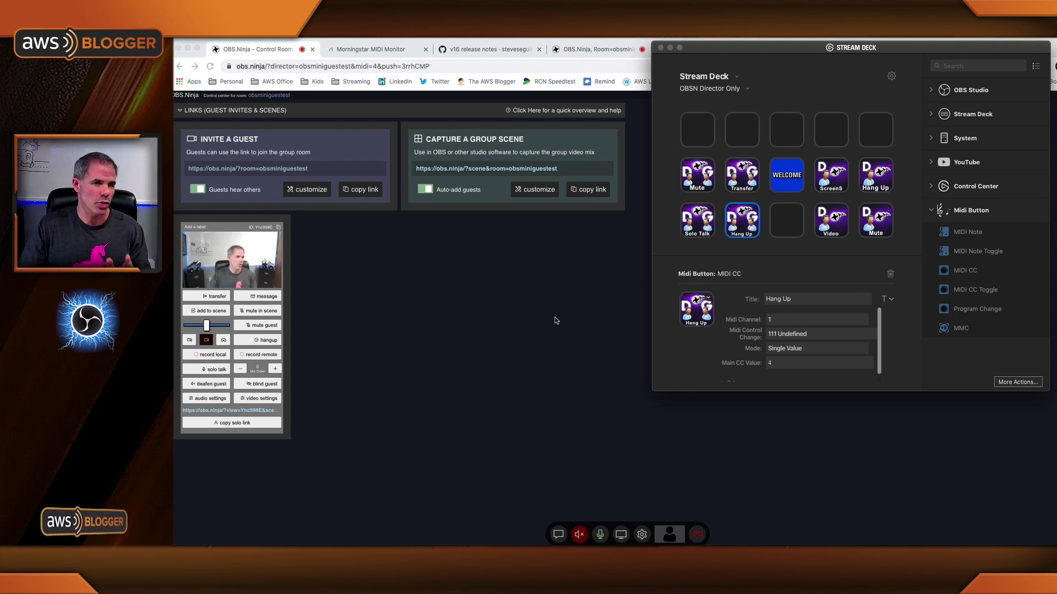
# - Show the Morningstar MIDI Monitor log of StreamDeck CC#111 messages with values 2, 5 and 0
pyautogui.click(362, 53)
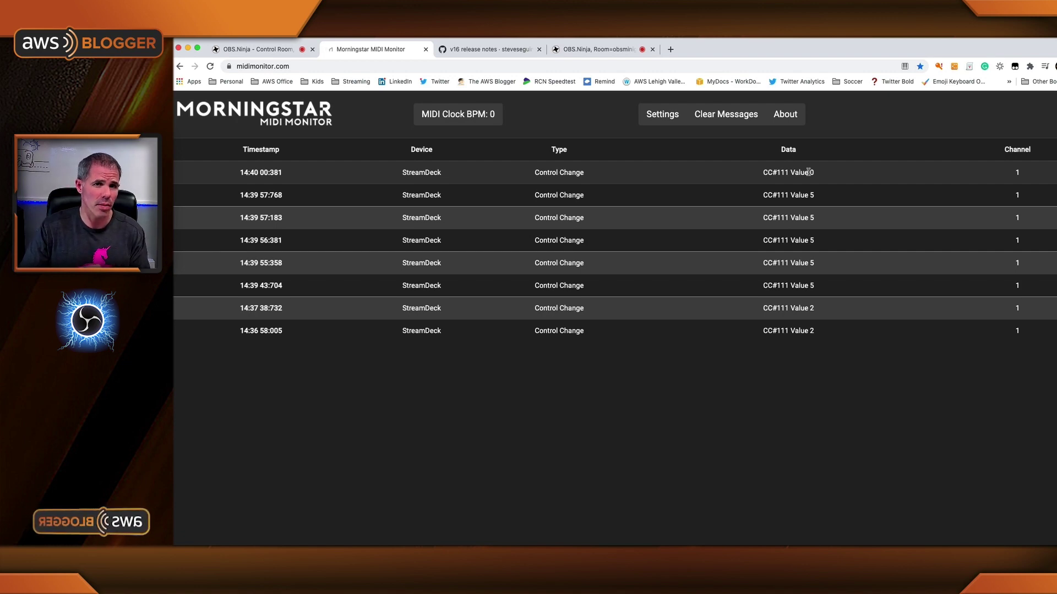
# - Return to the OBS.Ninja Control Room to bring up the 'Transfer guests to room' prompt
pyautogui.click(259, 49)
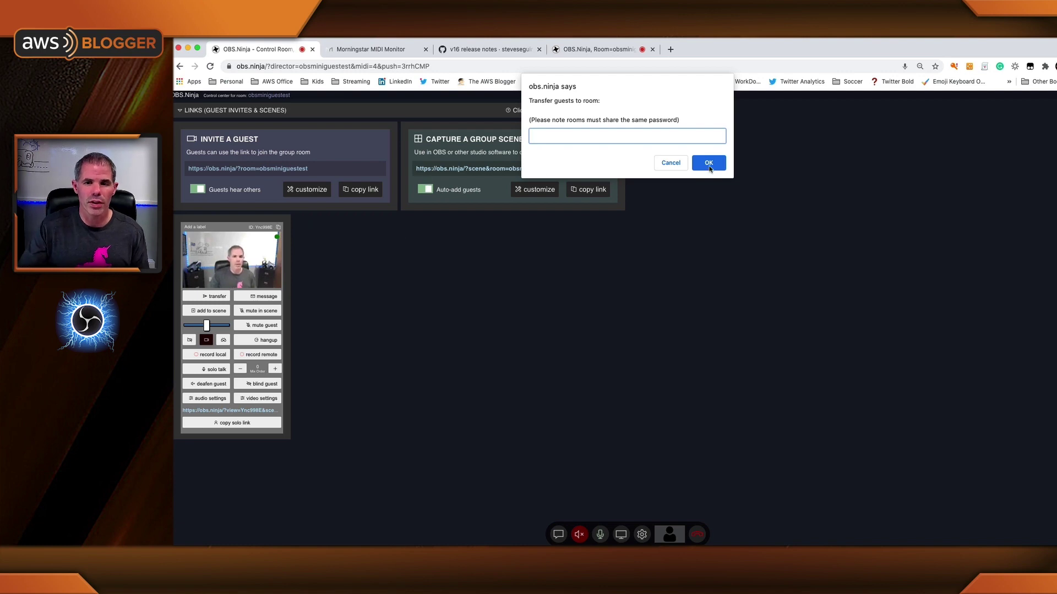
# - Cancel the 'Transfer guests to room' prompt, keeping the guest connected
pyautogui.click(671, 165)
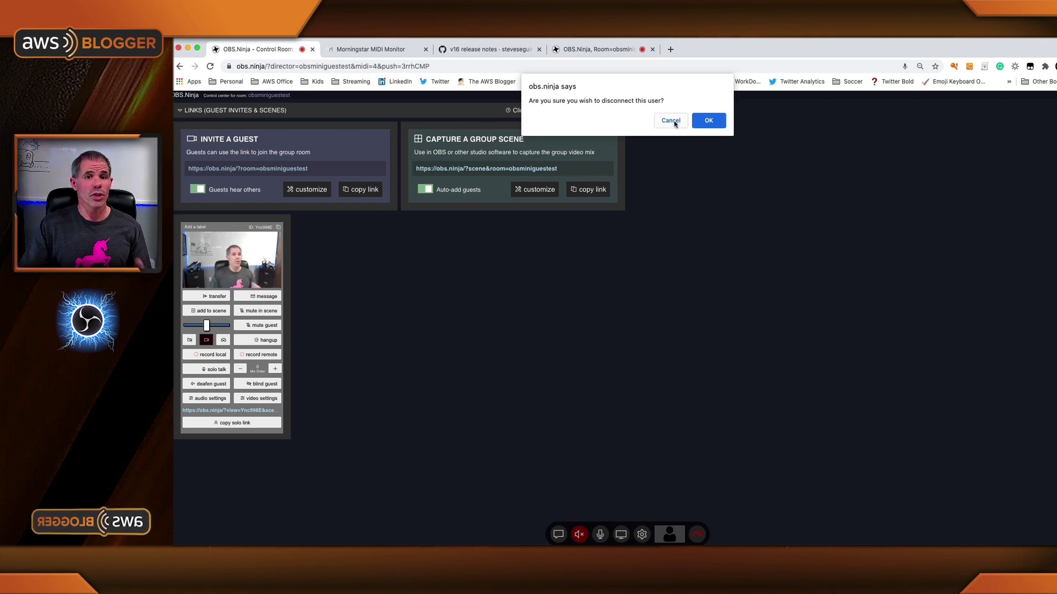
# - Confirm the disconnect prompt with OK so the guest is hung up
pyautogui.click(709, 123)
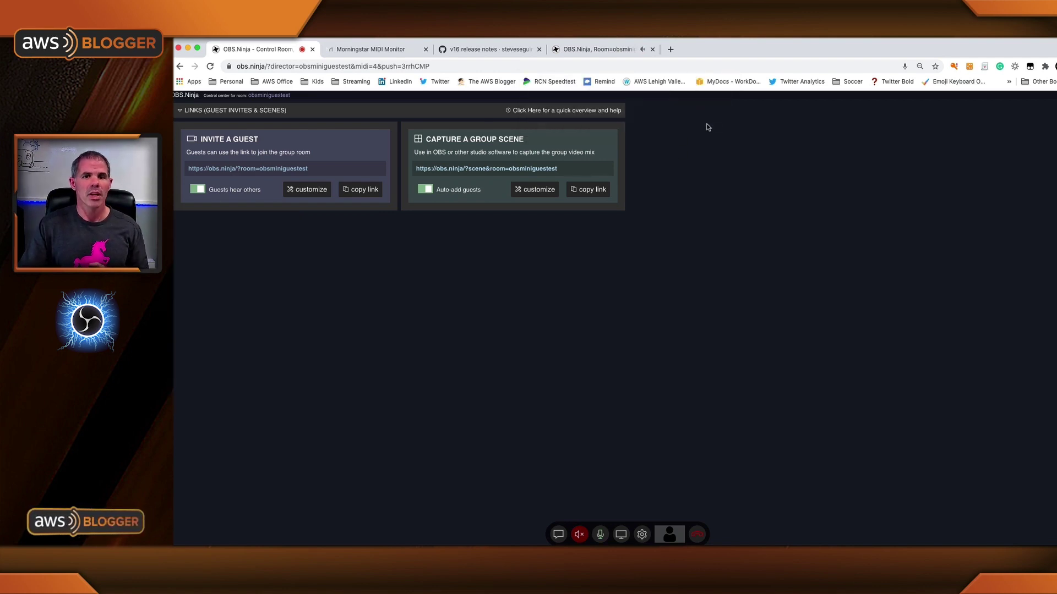